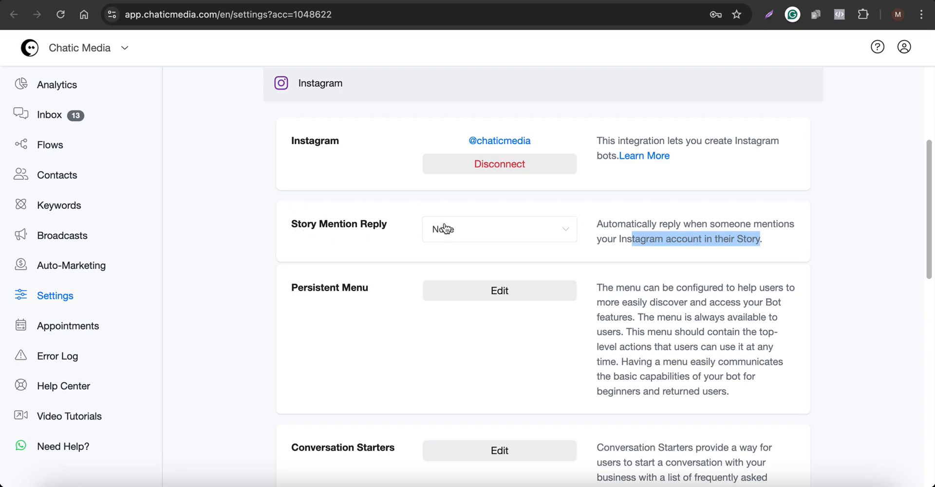
left_click(42, 146)
left_click(784, 204)
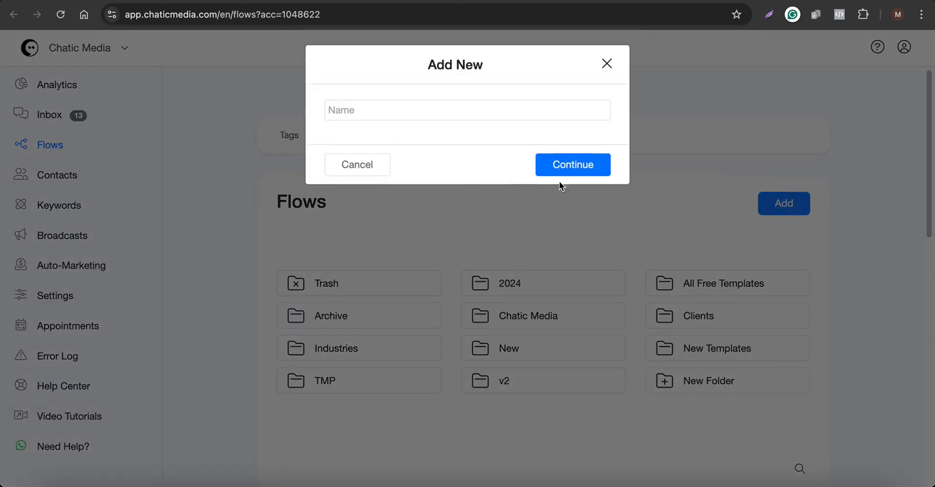
left_click(373, 116)
type("@chaticmedi")
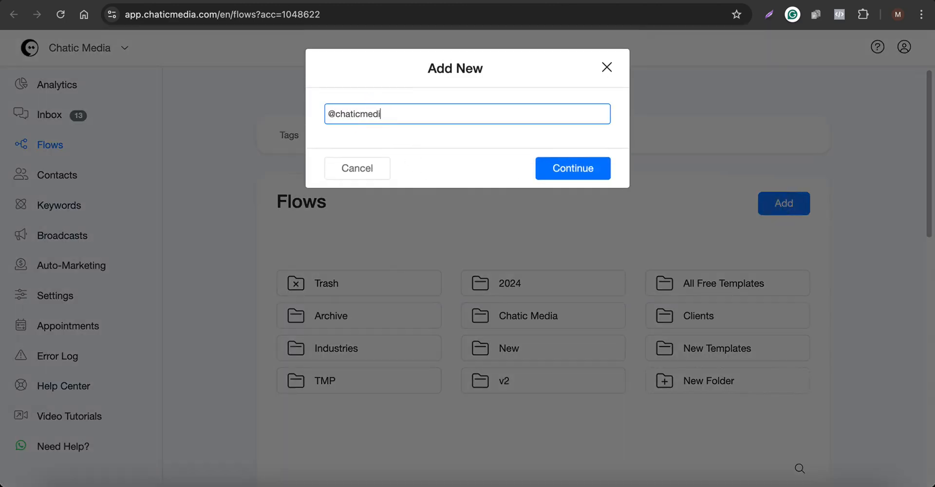
type("a - story mentions")
key("Return")
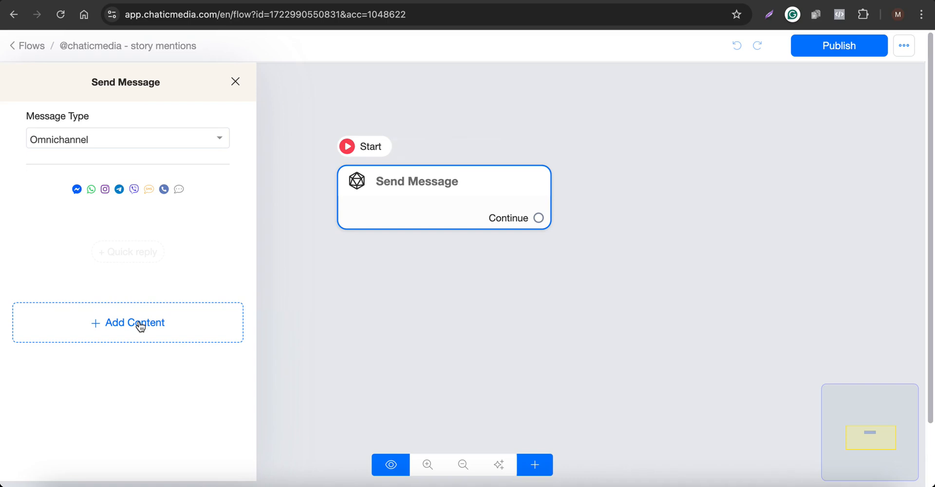
- Add a text block reading "Thanks for mentioning us in your stories! Would you like to receive a special 20% off discount in your next purchase?"
left_click(139, 325)
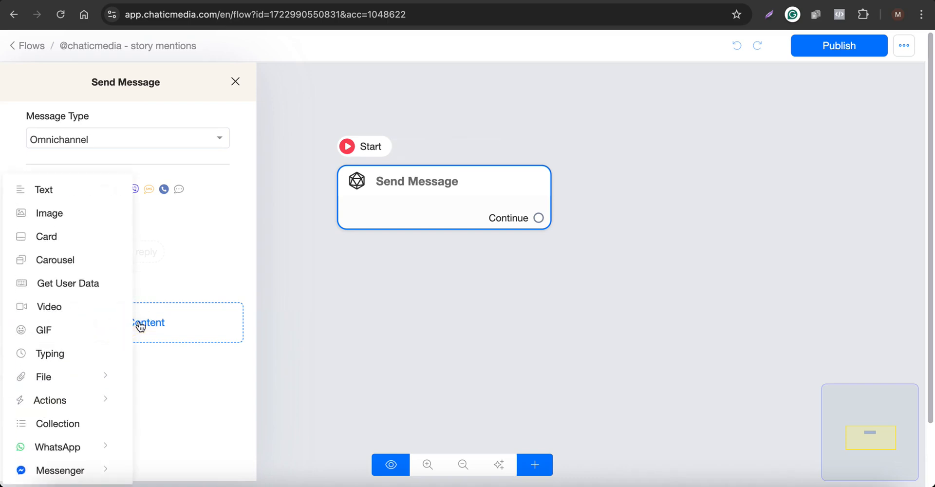
left_click(49, 194)
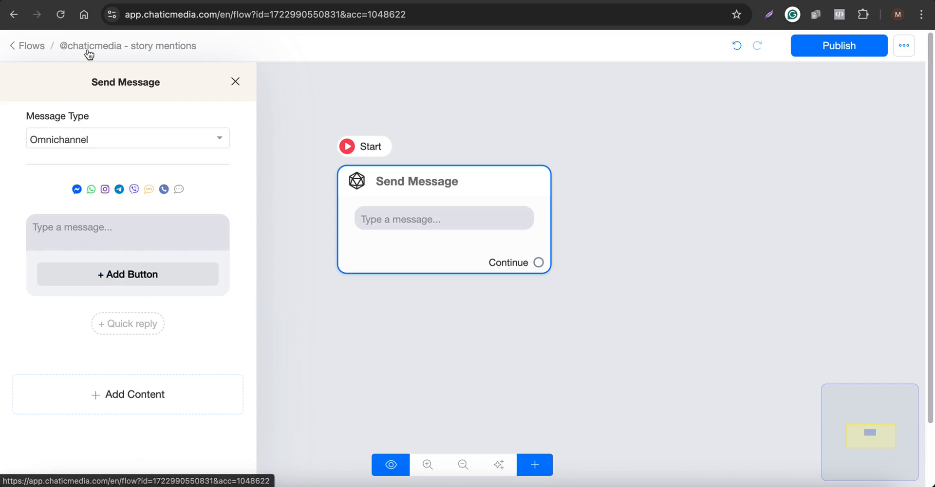
left_click(106, 243)
left_click(108, 236)
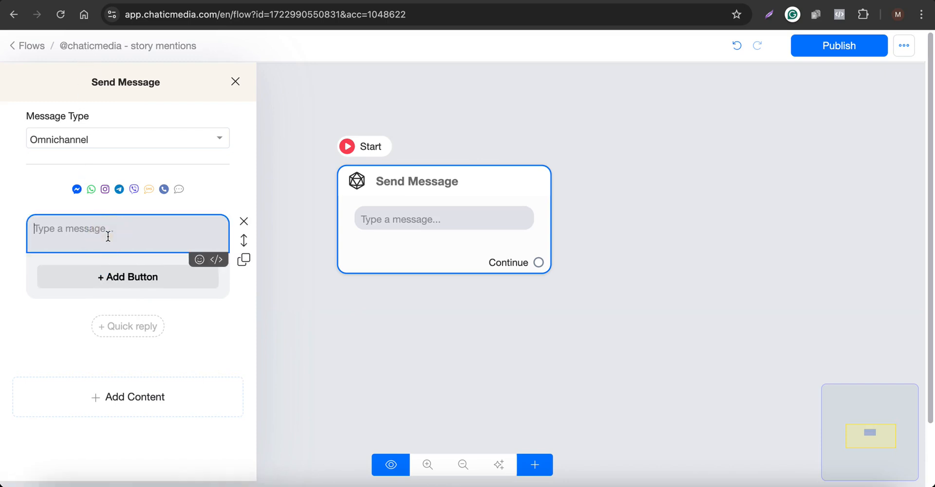
type("Thanks for mentioning us in your stories! Would you like to receive a special 20% off discount in your next purchase?")
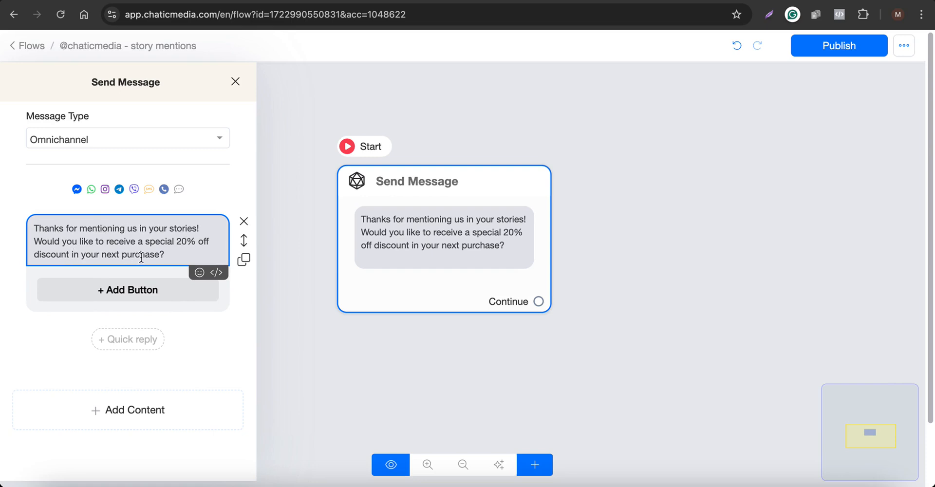
left_click_drag(182, 257, 6, 224)
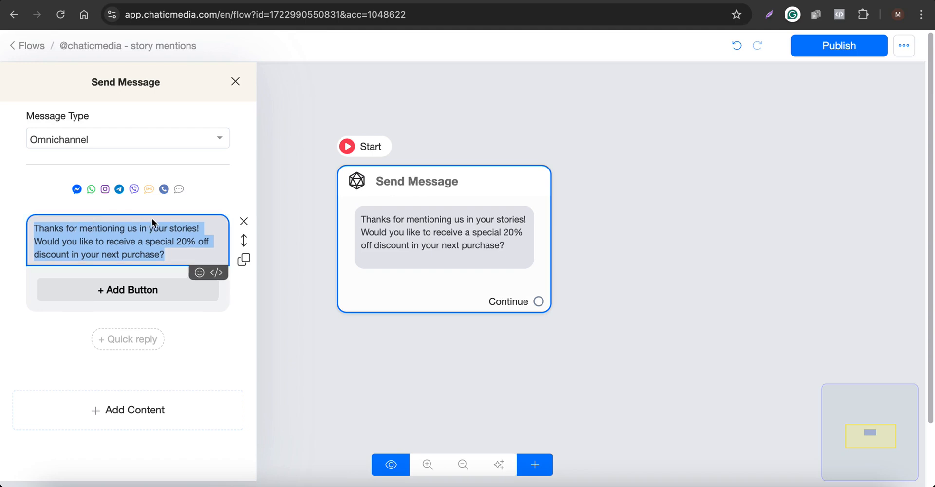
- Add the quick reply "Yes! Send me!" to the message and connect it to a new Send Message step
left_click(135, 338)
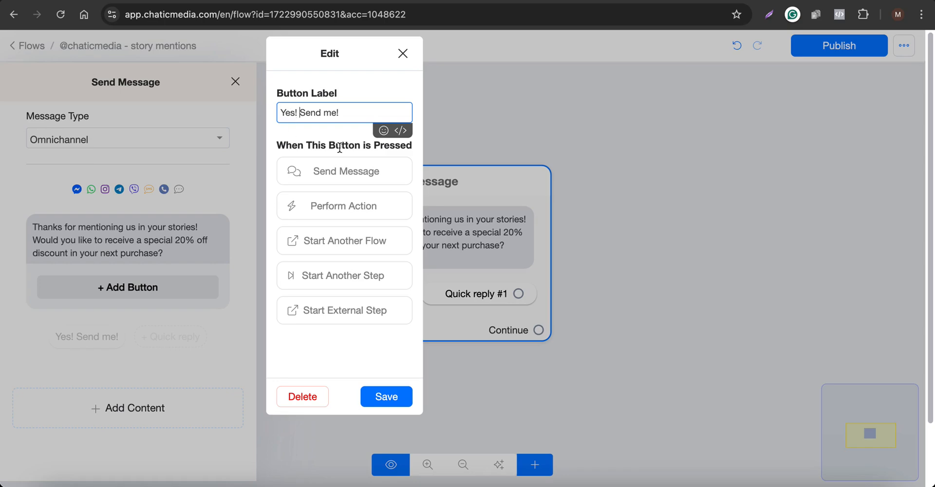
left_click(386, 397)
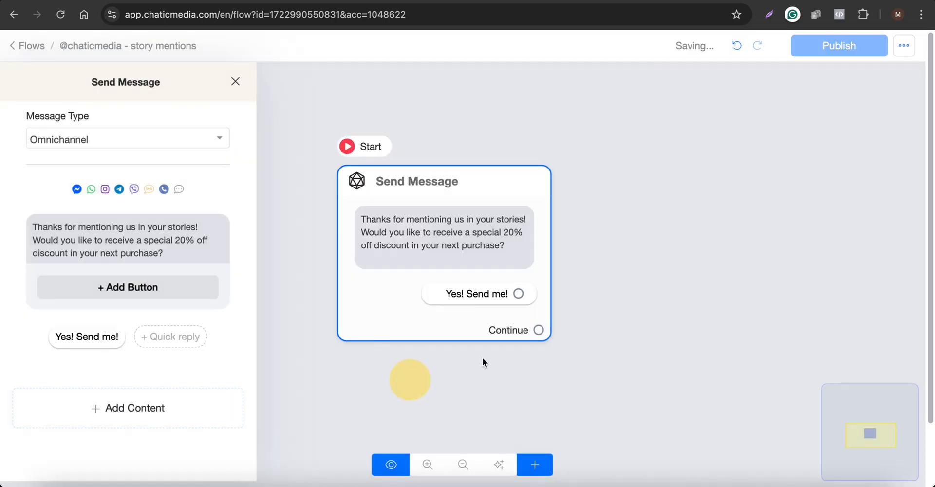
left_click(263, 330)
left_click_drag(360, 299, 239, 299)
scroll(323, 295, "up", 5)
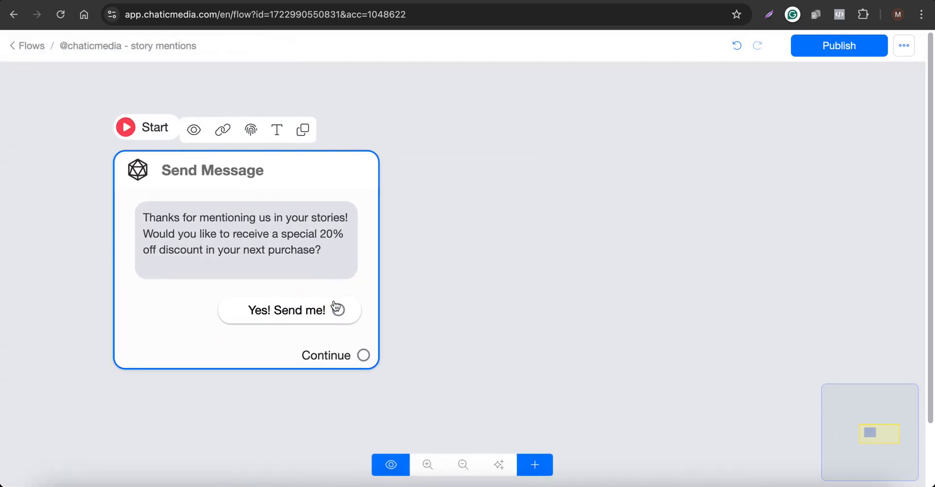
left_click_drag(339, 310, 542, 141)
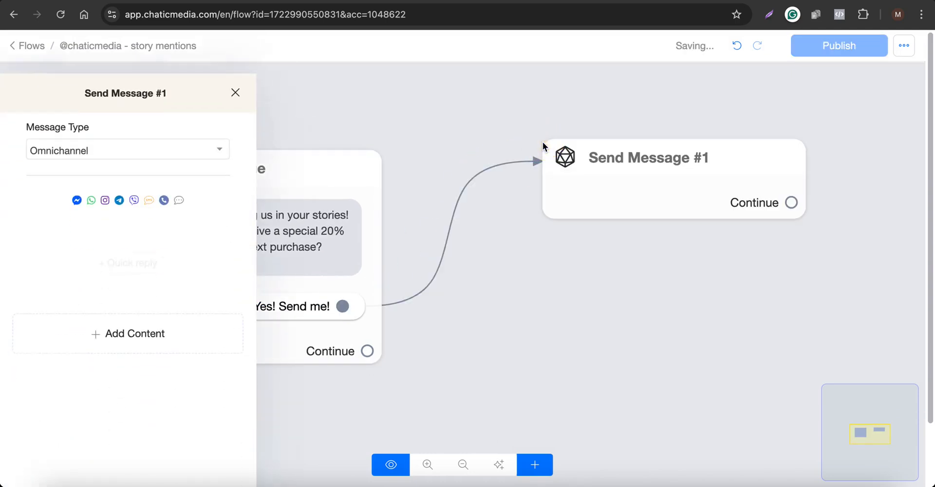
- Add a Get User Data block to the second message with reply type Phone and an empty skip button label
left_click(140, 329)
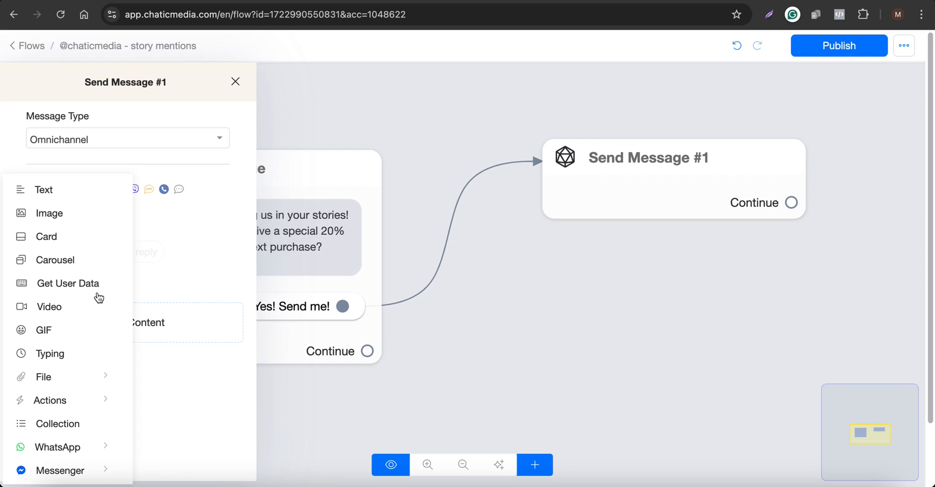
left_click(69, 283)
left_click(126, 265)
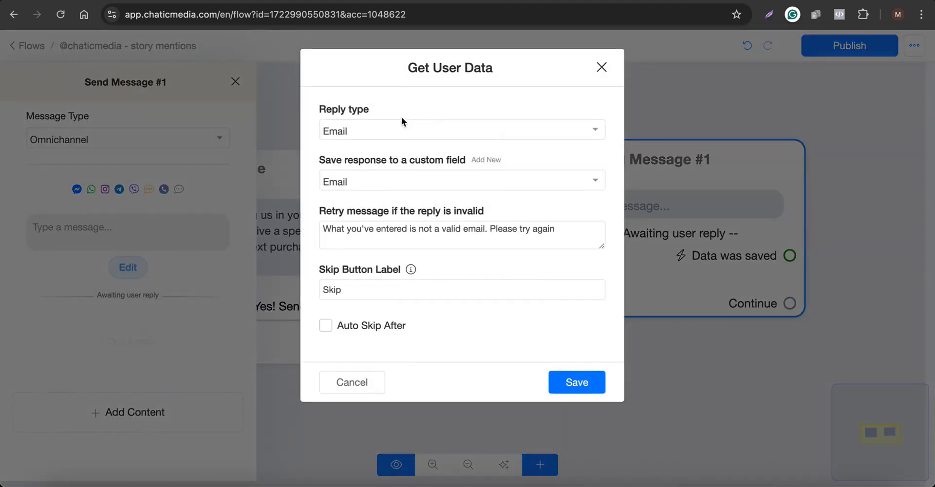
left_click(399, 130)
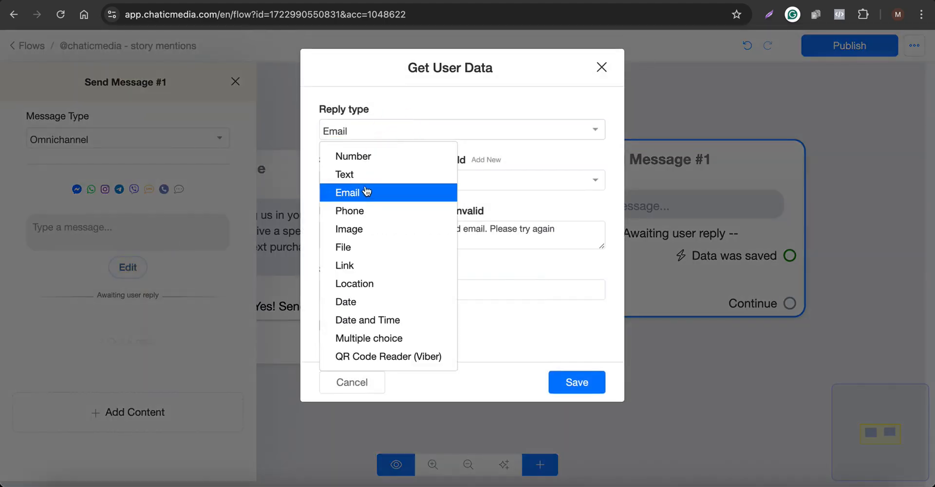
left_click(357, 211)
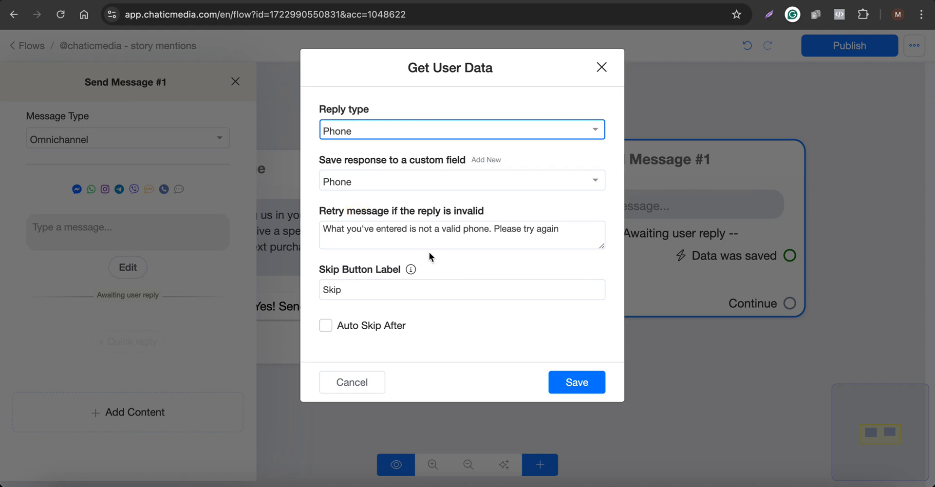
double_click(352, 288)
key("BackSpace")
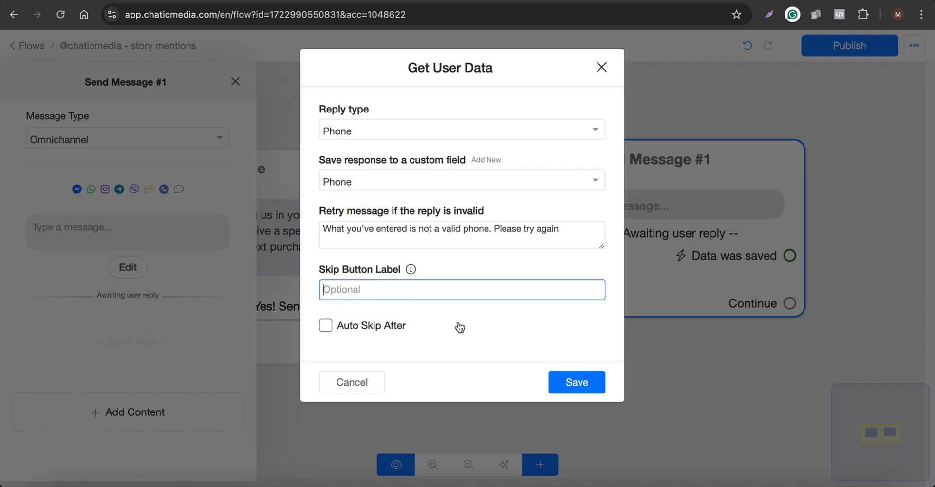
left_click(576, 383)
- Set the block's prompt to "Great! please enter your phone number below and I will send you the discount coupon right away 👇"
left_click(86, 243)
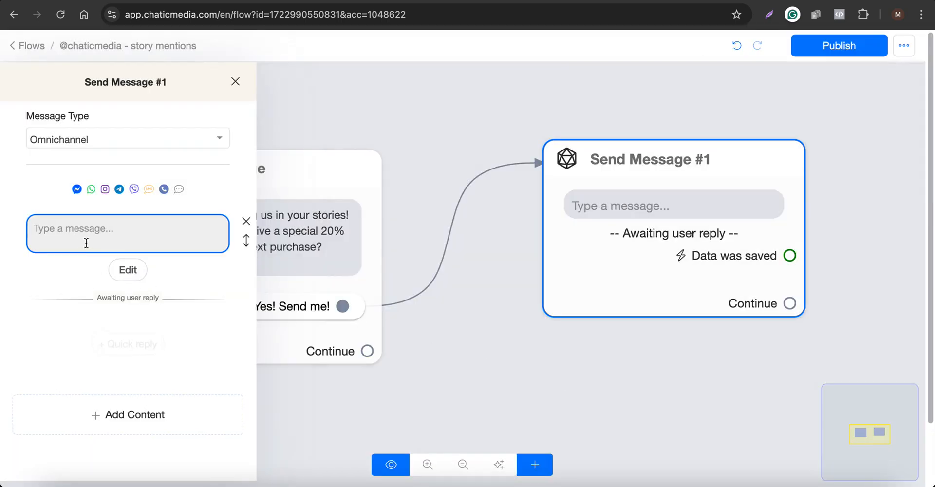
key("fn")
key("fn")
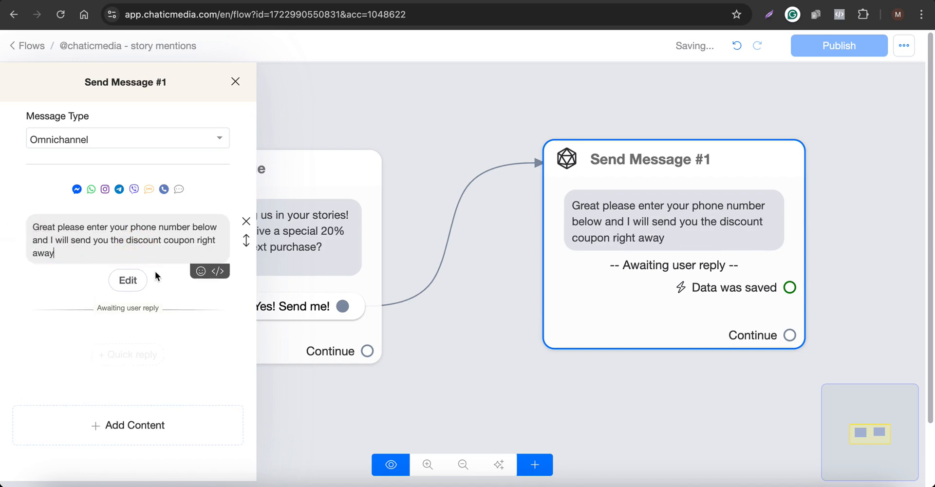
left_click(200, 271)
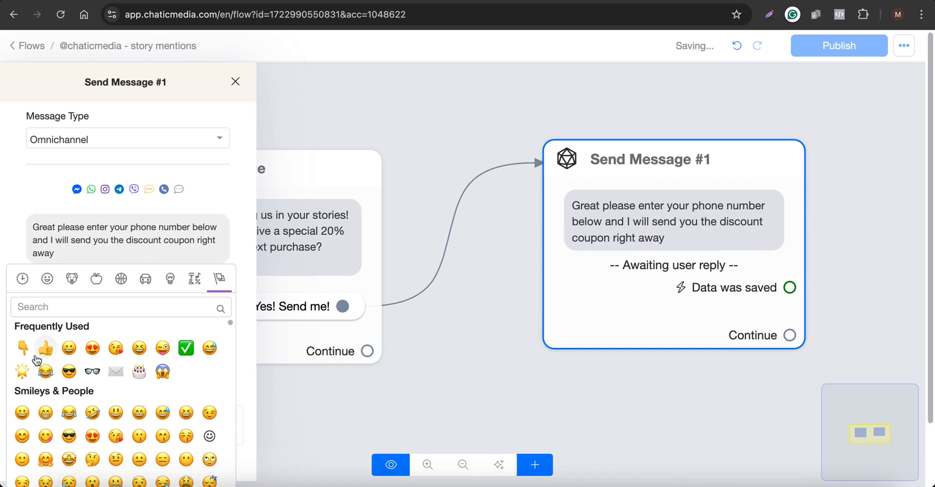
left_click(23, 348)
left_click(69, 228)
type("!")
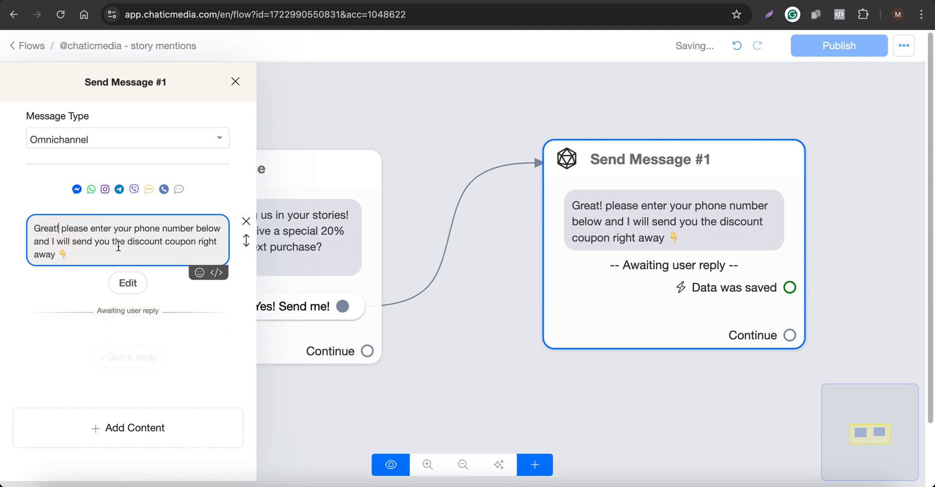
left_click(293, 160)
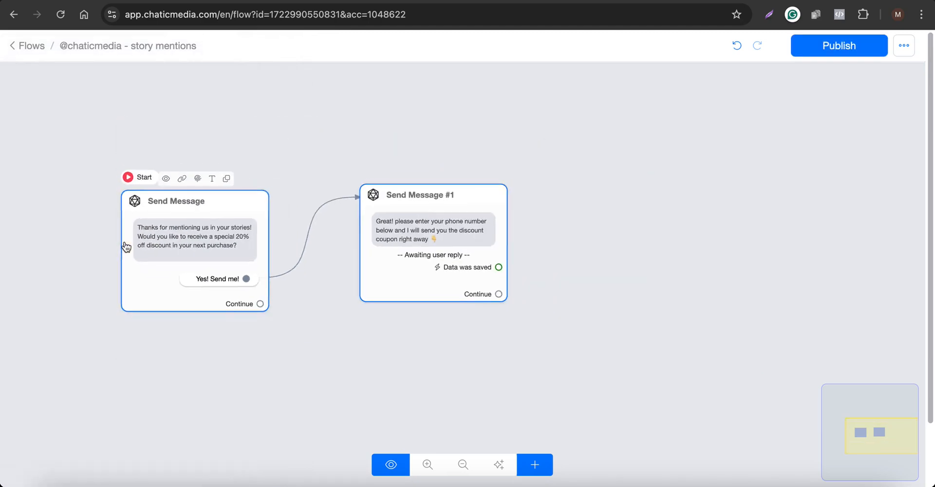
- Add an Actions step beside the phone number request and give it the SMS action Set SMS Opt-In
left_click_drag(588, 239, 399, 271)
left_click(534, 464)
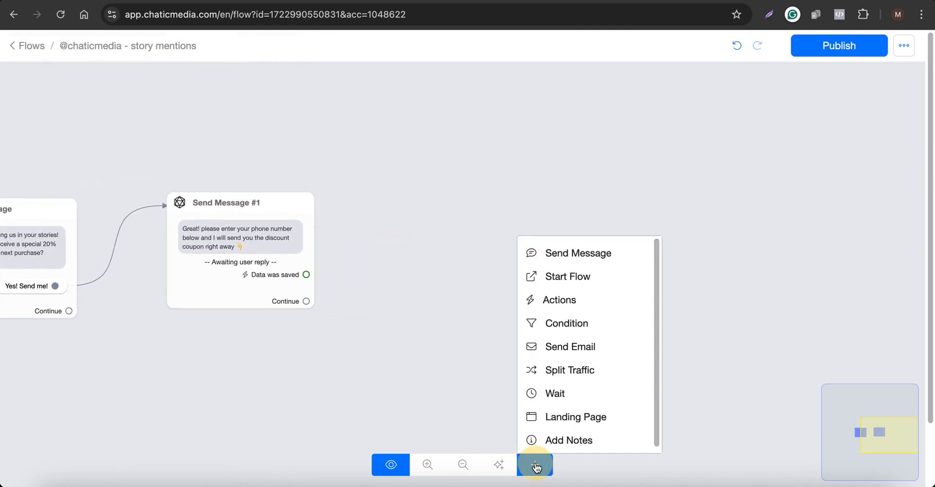
left_click(527, 299)
left_click_drag(649, 317, 453, 270)
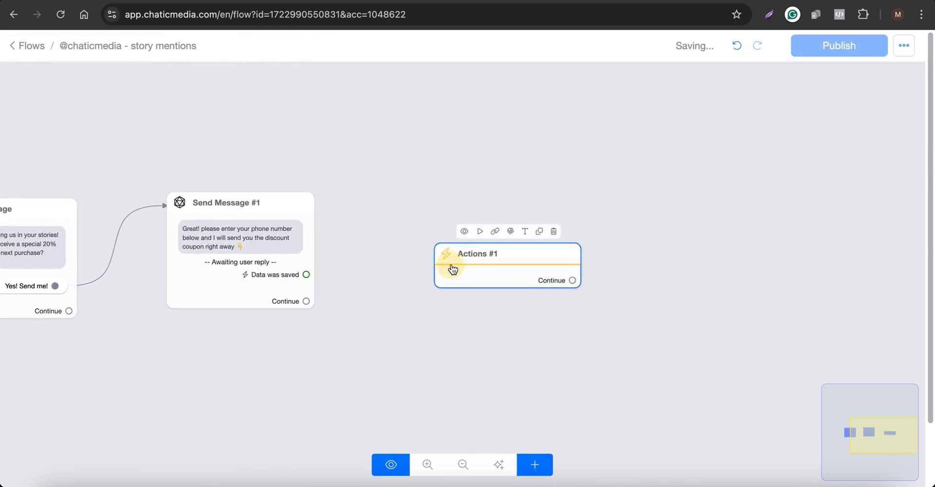
left_click(479, 271)
left_click(120, 195)
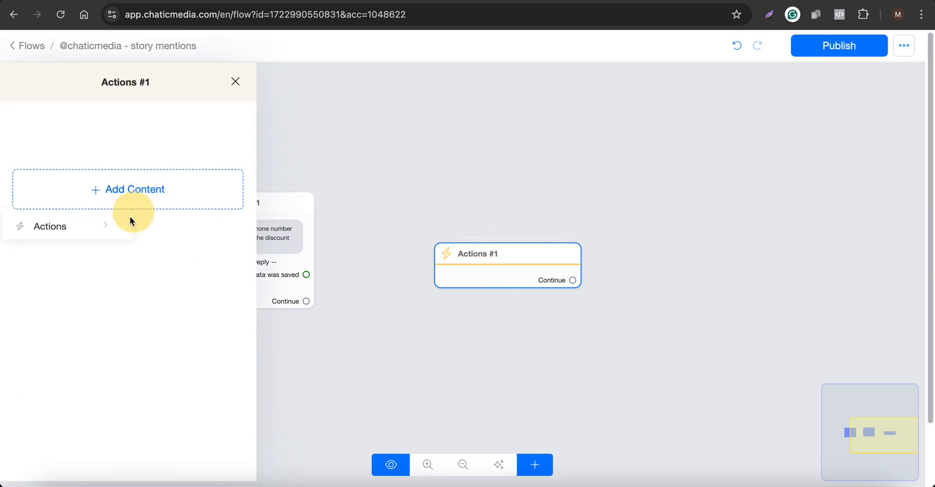
left_click(97, 229)
left_click(200, 439)
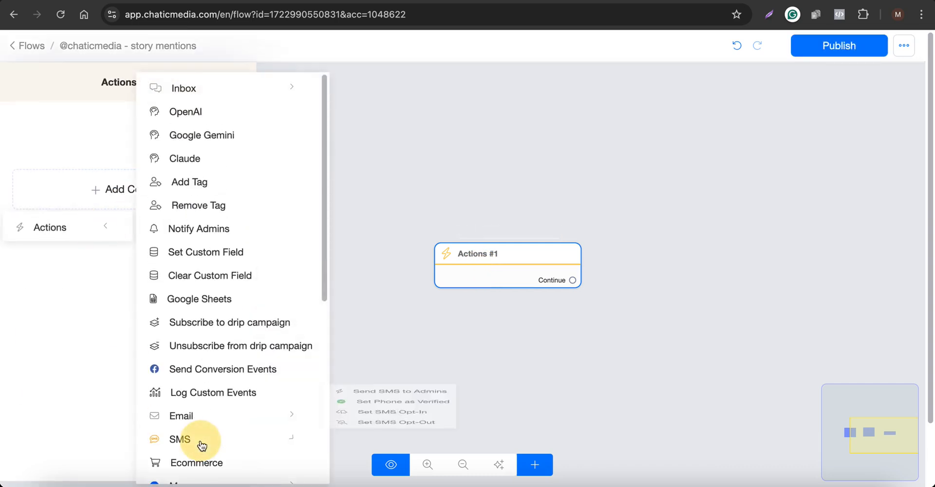
left_click(397, 453)
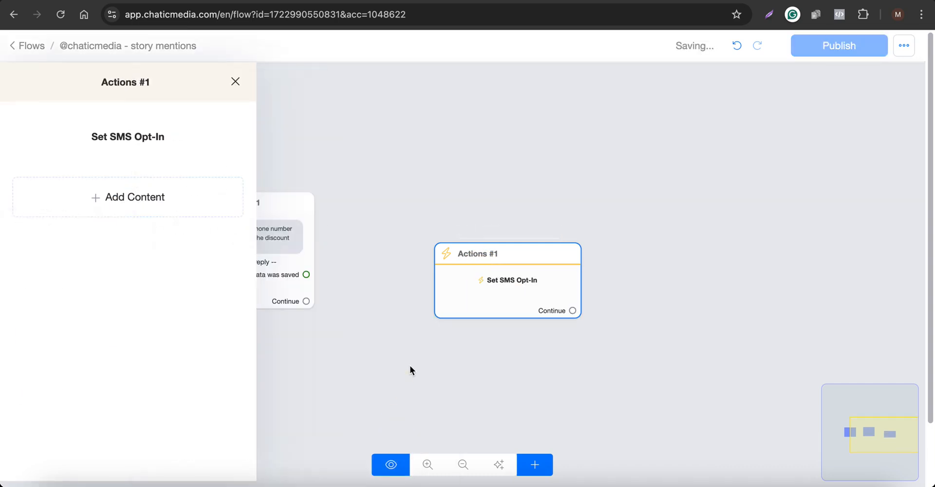
left_click(409, 370)
- Connect the phone request's "Data was saved" output to the Actions step, and the Actions step's Continue output to a new Send Message step
left_click_drag(306, 274, 380, 234)
left_click(547, 455)
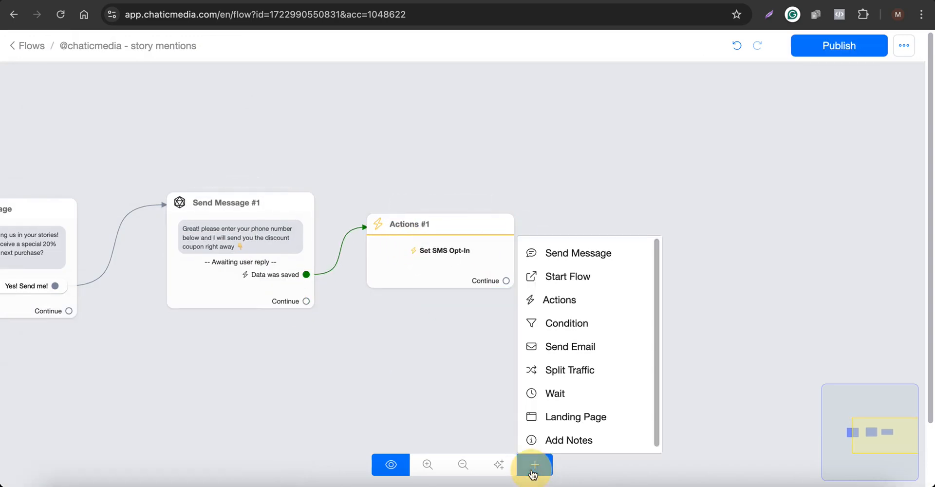
left_click(584, 261)
left_click_drag(504, 282, 588, 211)
- Set the message type of the Send Message step after the Actions step to SMS
left_click(589, 213)
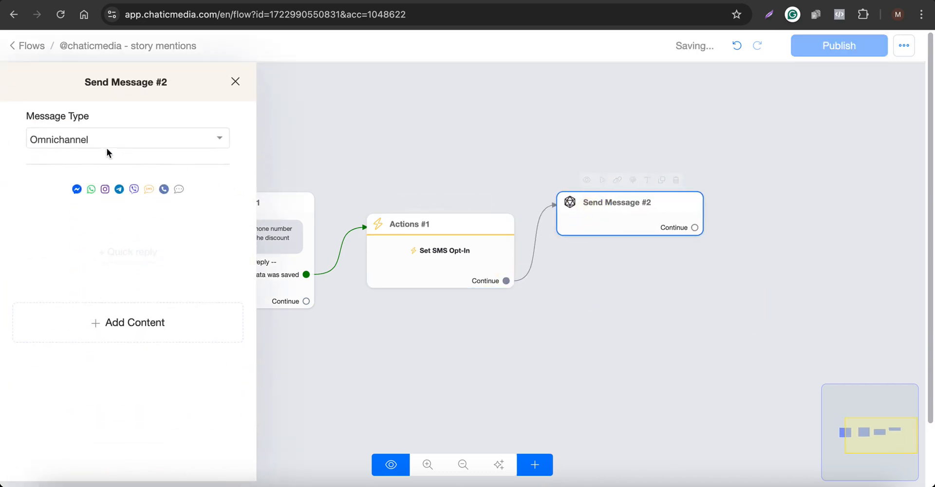
left_click(104, 146)
left_click(78, 249)
- Add a text block to the SMS reading "Hey here is your 20% off discount coupon: IG20 Check out here: chaticmedia.com"
left_click(112, 299)
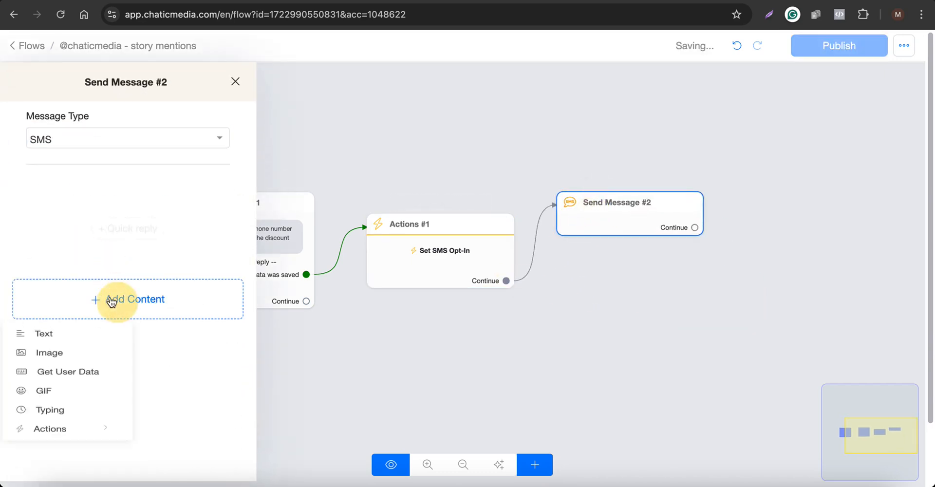
left_click(30, 335)
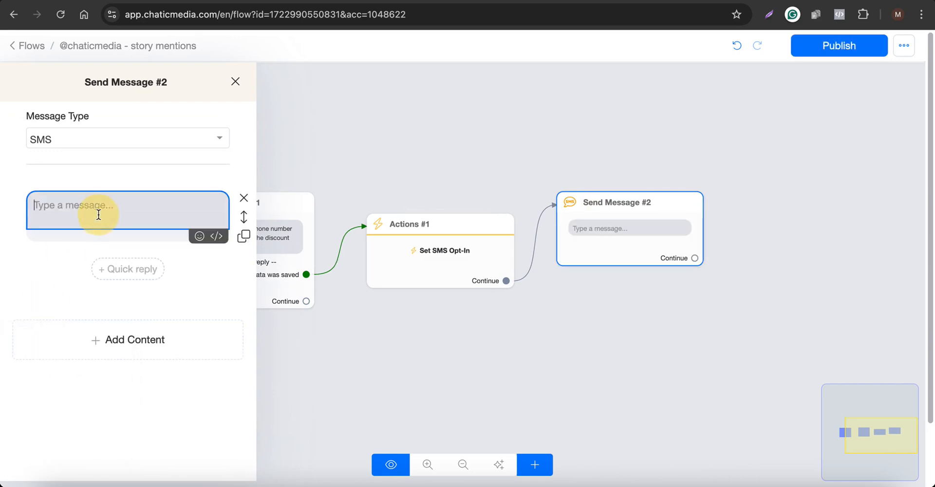
type("Hey here is your 20% off discount coupon: IG20 Check out ")
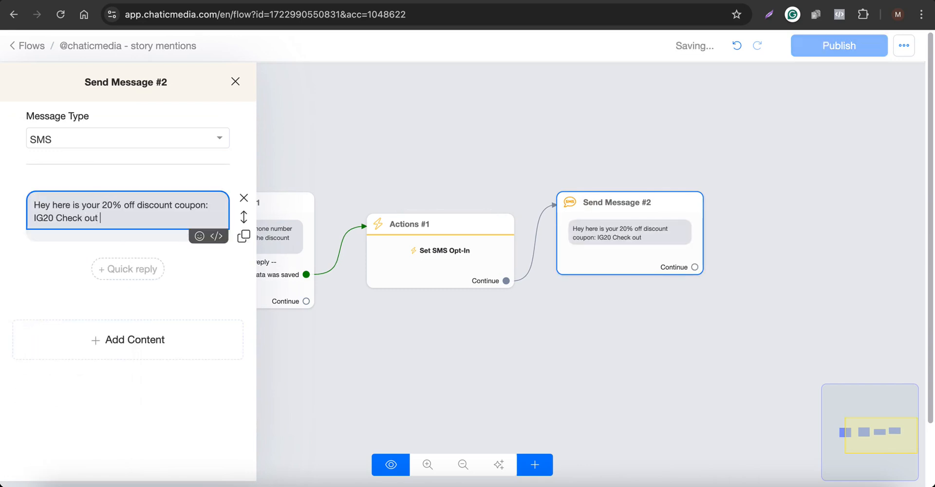
type("here")
type(": cja")
key("BackSpace")
key("BackSpace")
type("haticmedia.com")
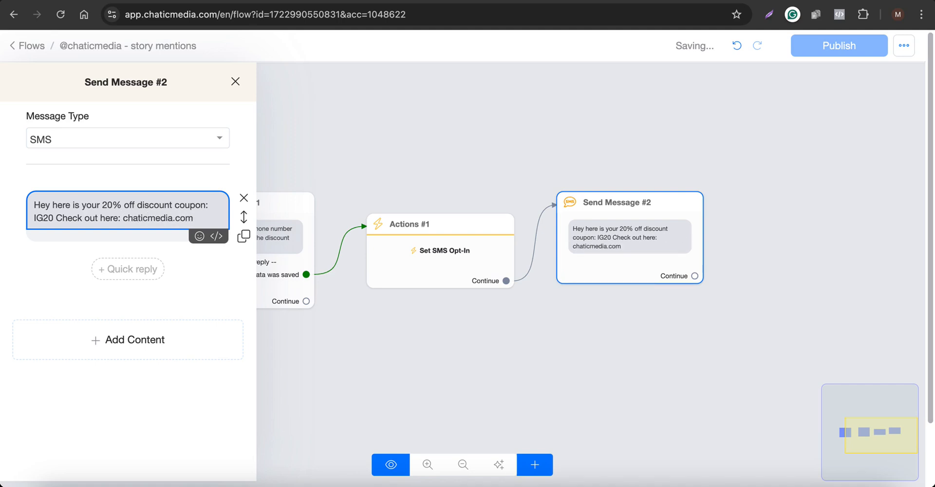
left_click(506, 141)
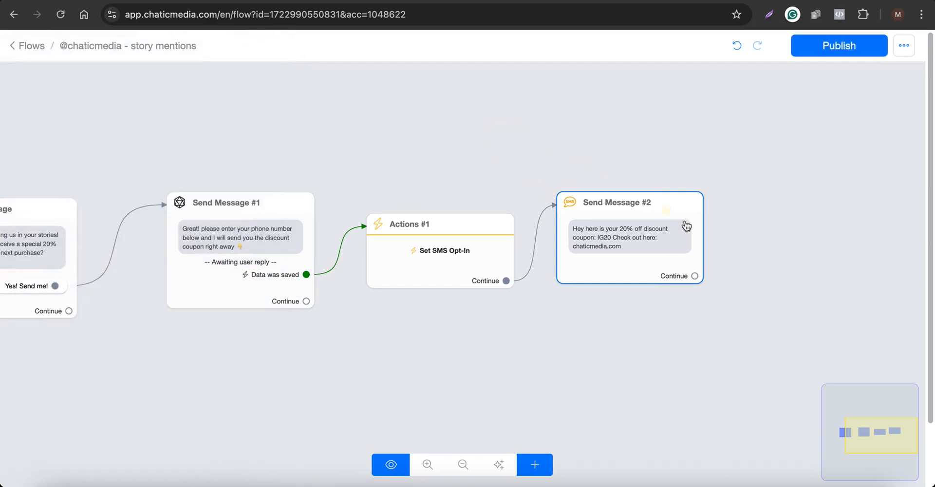
scroll(688, 226, "up", 5)
scroll(196, 265, "down", 5)
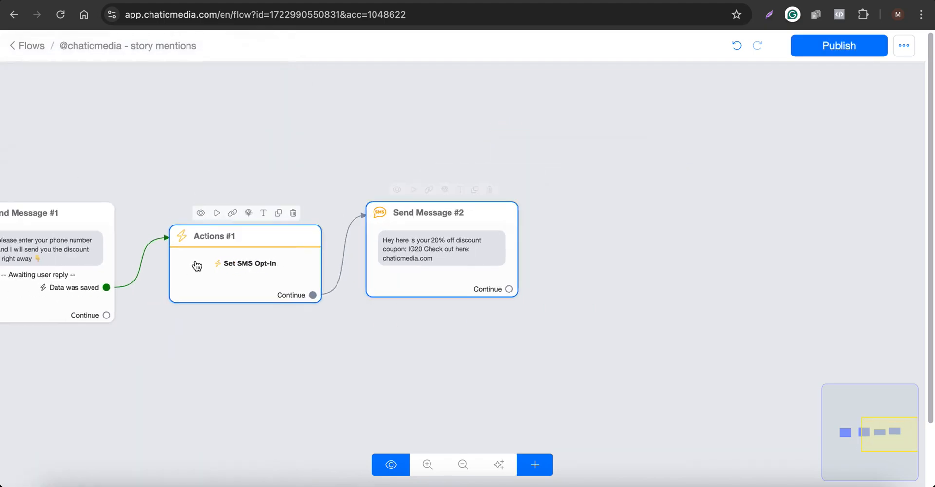
- Add a new Send Message step beside the SMS message and connect the SMS message's Continue output to it
left_click(535, 465)
left_click(574, 254)
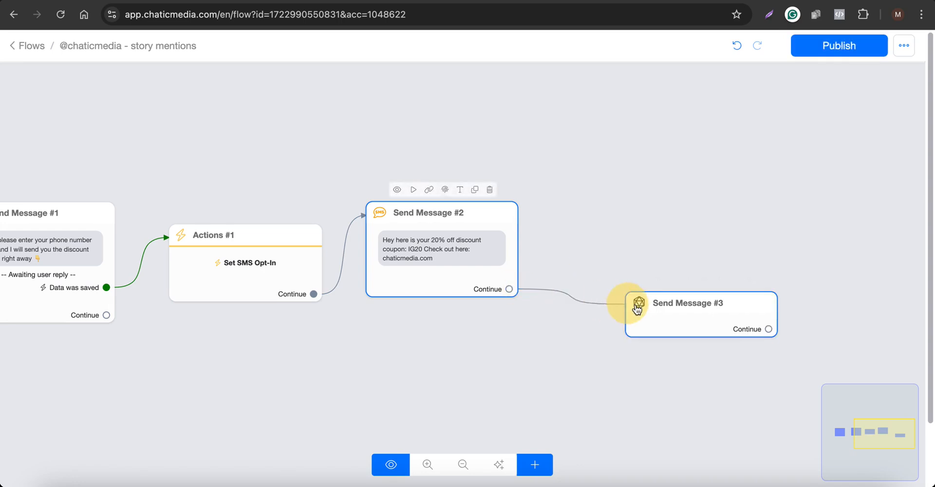
left_click_drag(633, 303, 612, 229)
left_click(613, 229)
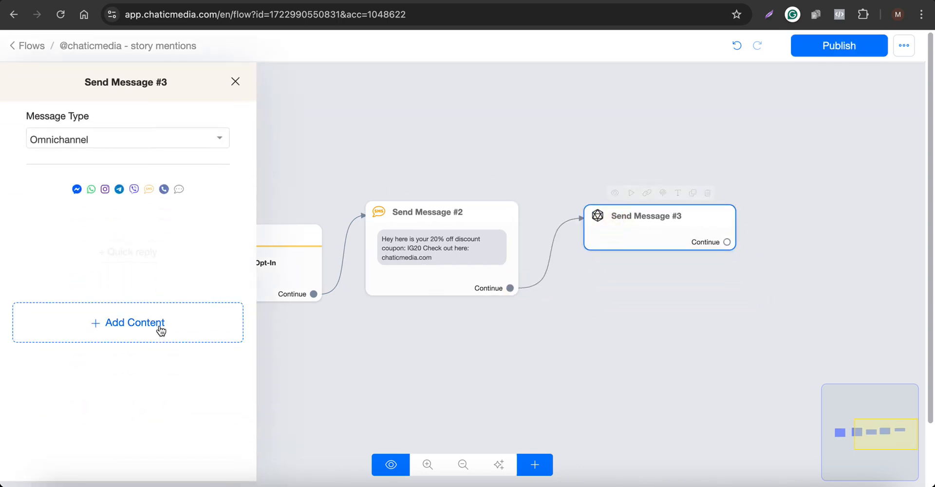
- Add a text block to the new message step reading "I have just sent you an SMS with their discount coupon."
left_click(159, 328)
left_click(54, 189)
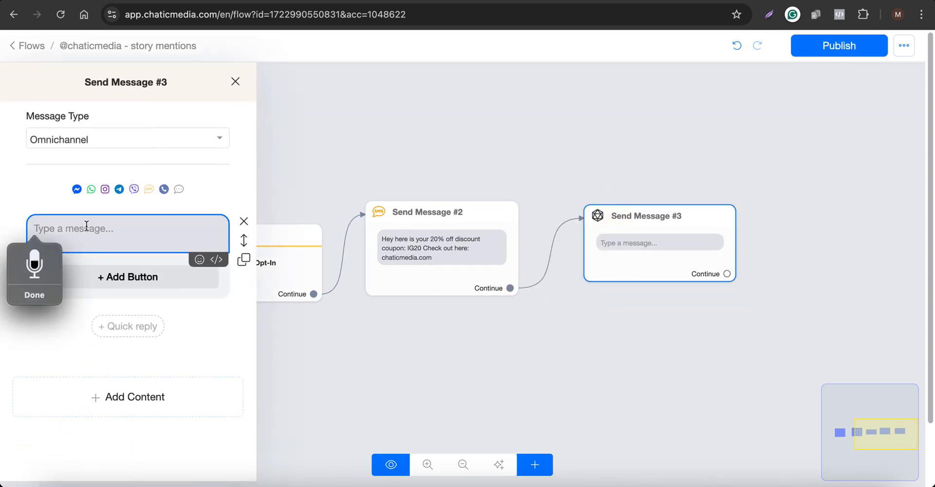
type("I have just")
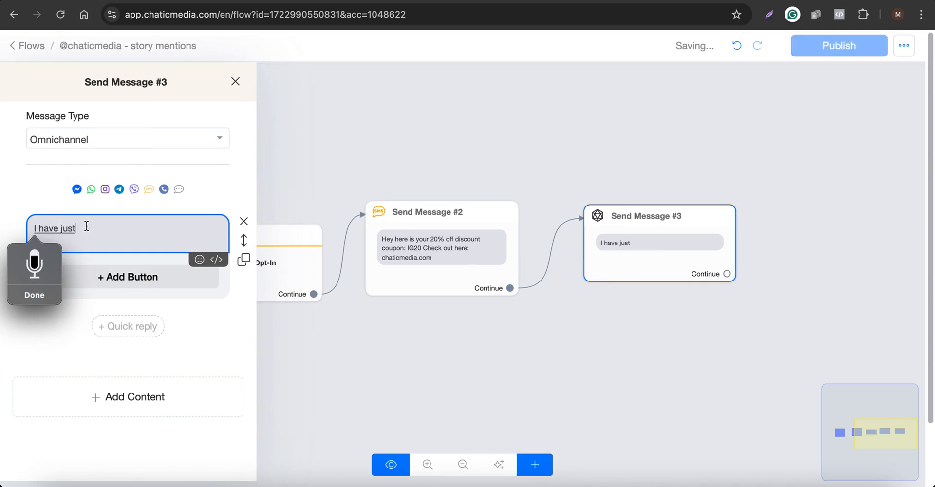
type(" sent you an SMS with their discount coupon")
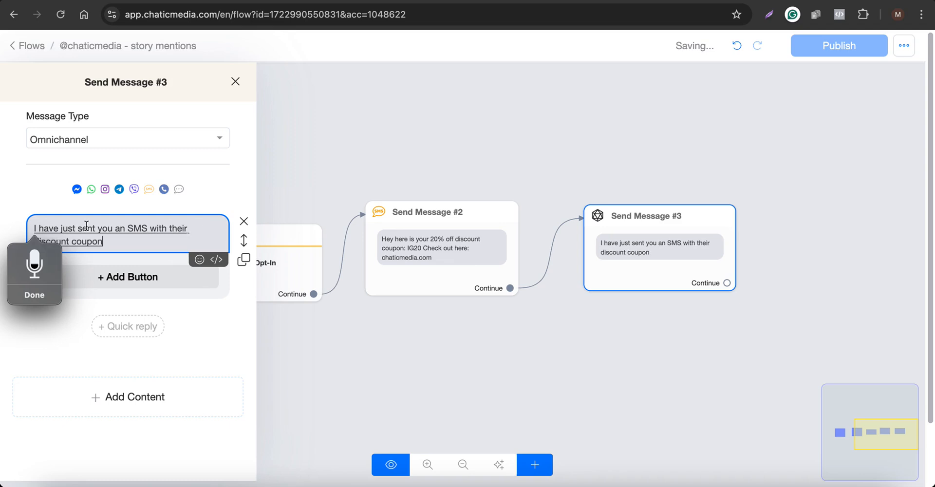
type(".")
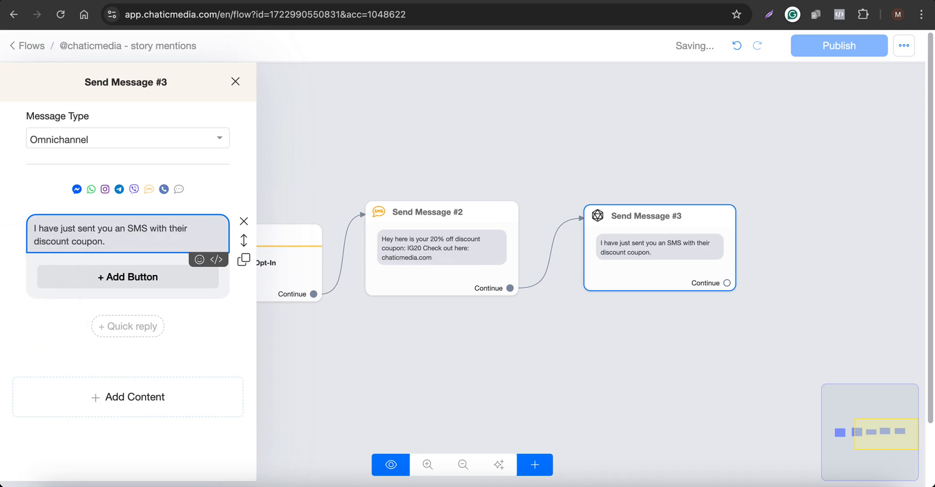
left_click_drag(87, 253, 34, 210)
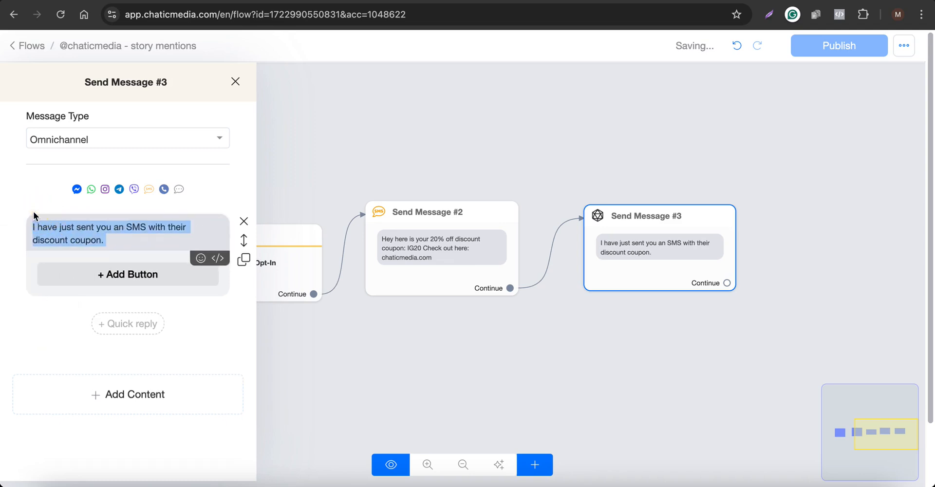
left_click(585, 147)
- Check the chain of connected steps and publish the story mentions flow
scroll(436, 250, "up", 5)
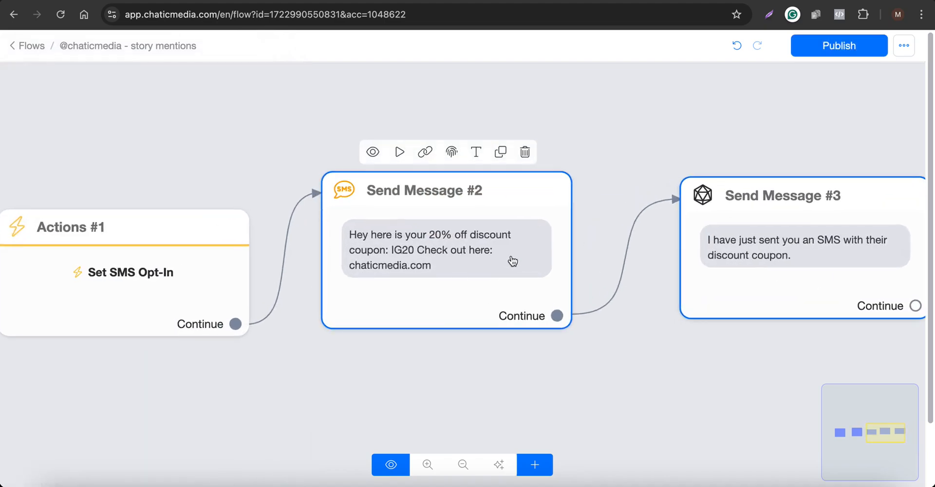
scroll(513, 261, "down", 5)
scroll(436, 261, "up", 4)
scroll(745, 209, "down", 5)
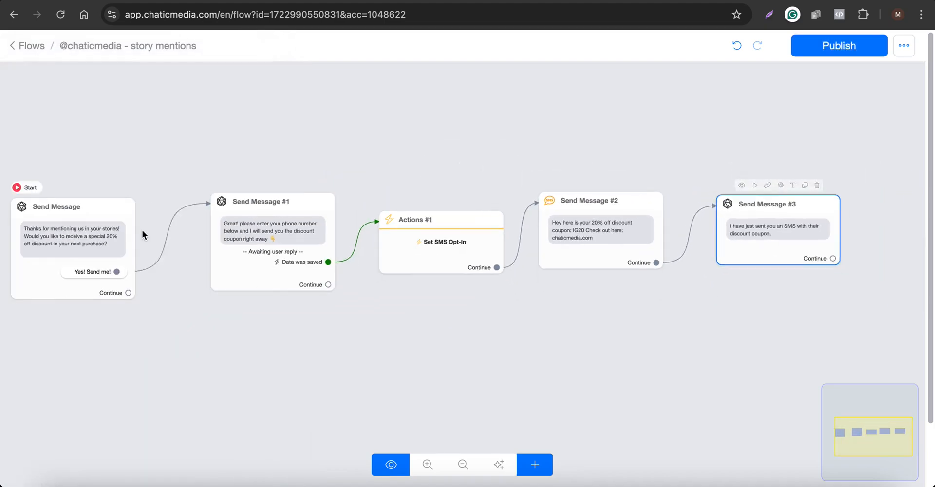
left_click(838, 46)
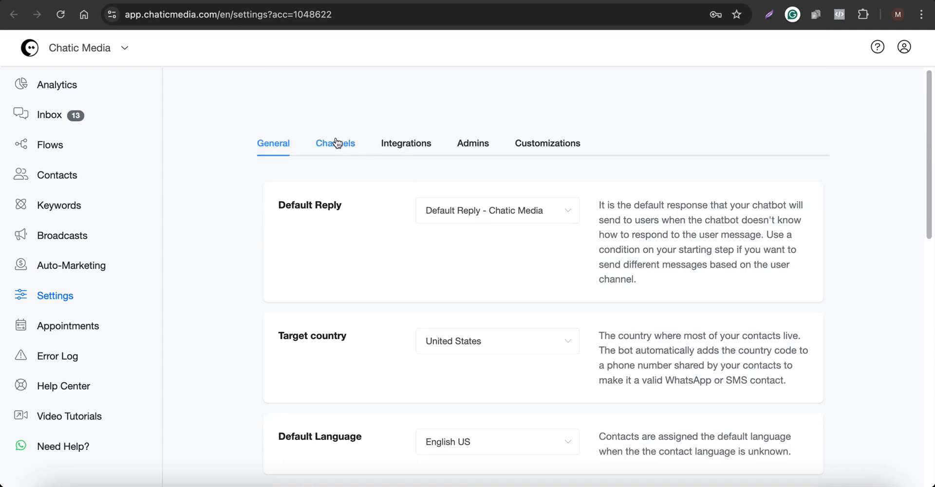
left_click(334, 137)
left_click(358, 287)
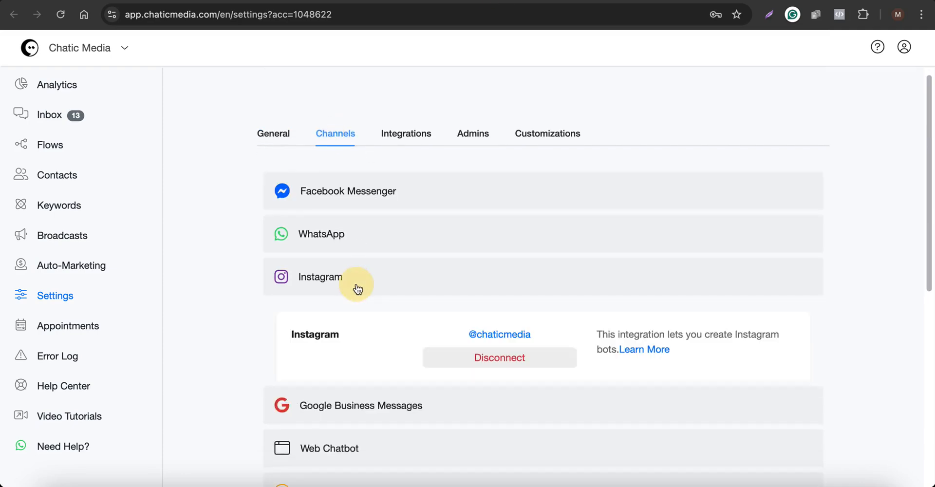
scroll(358, 289, "down", 3)
left_click(498, 321)
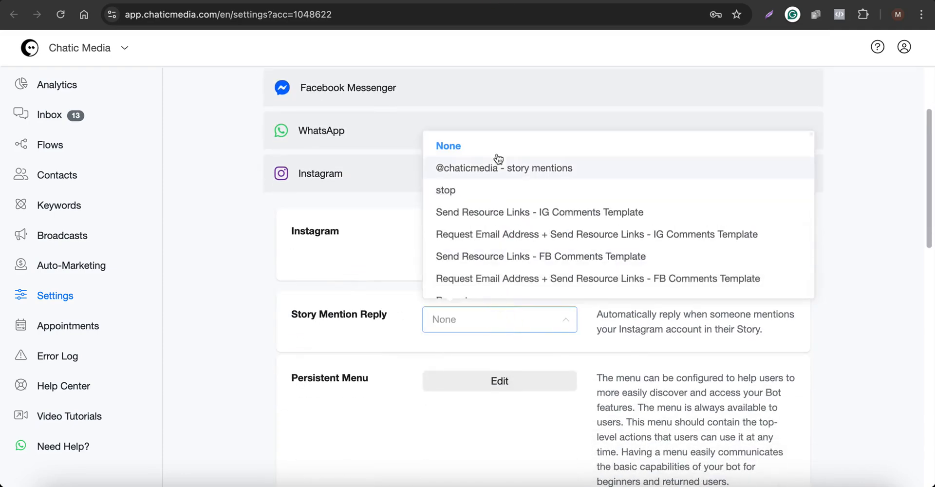
left_click(467, 171)
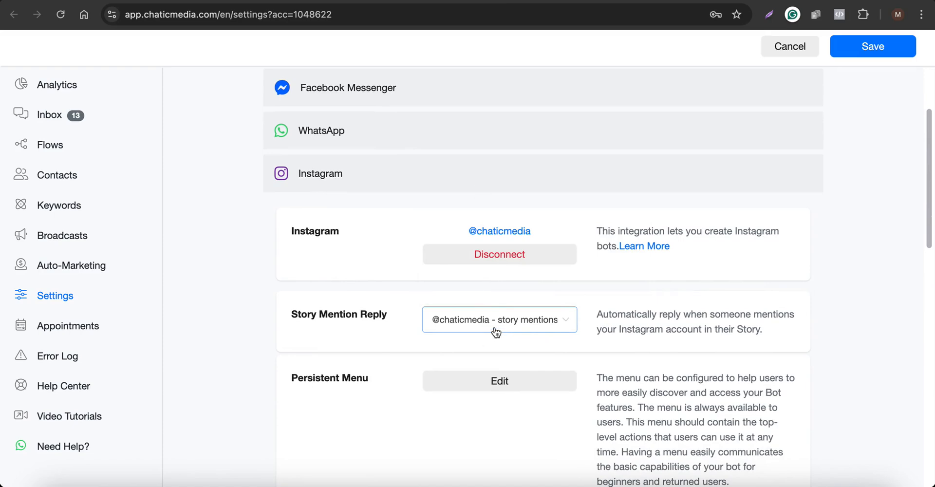
left_click(867, 59)
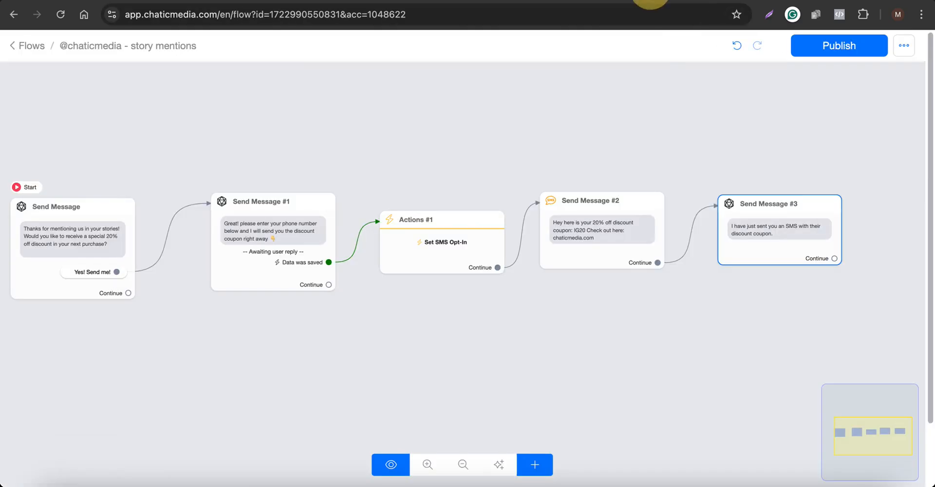
scroll(276, 264, "up", 5)
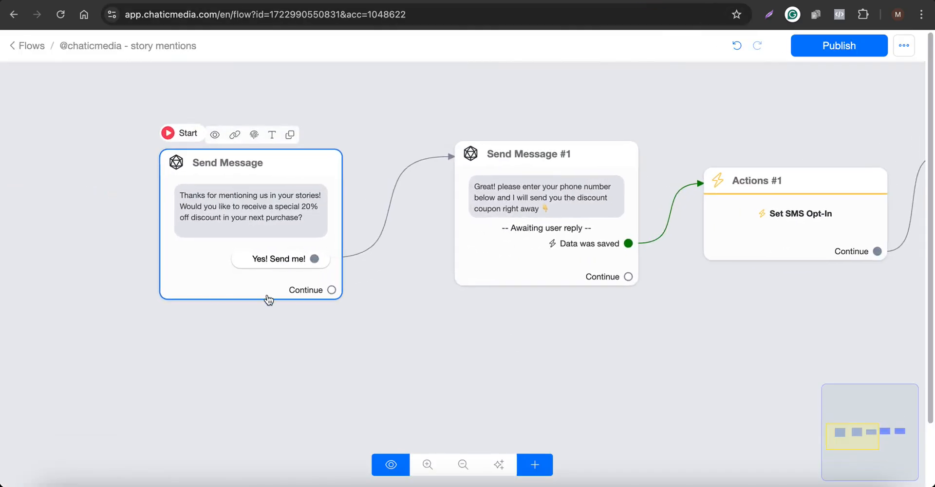
scroll(163, 314, "down", 4)
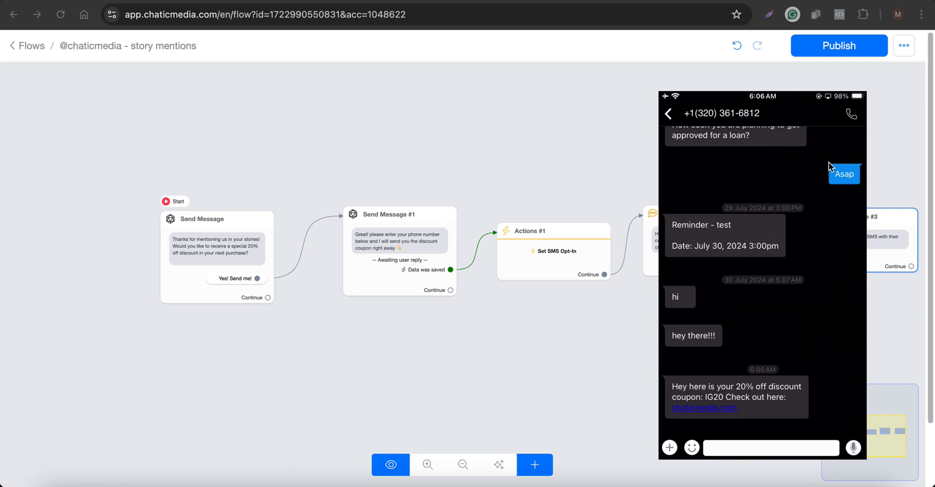
left_click(247, 0)
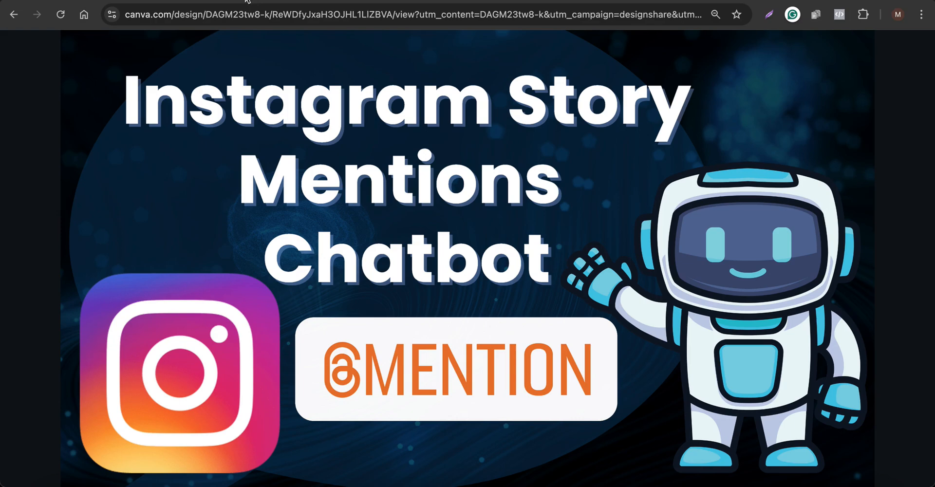